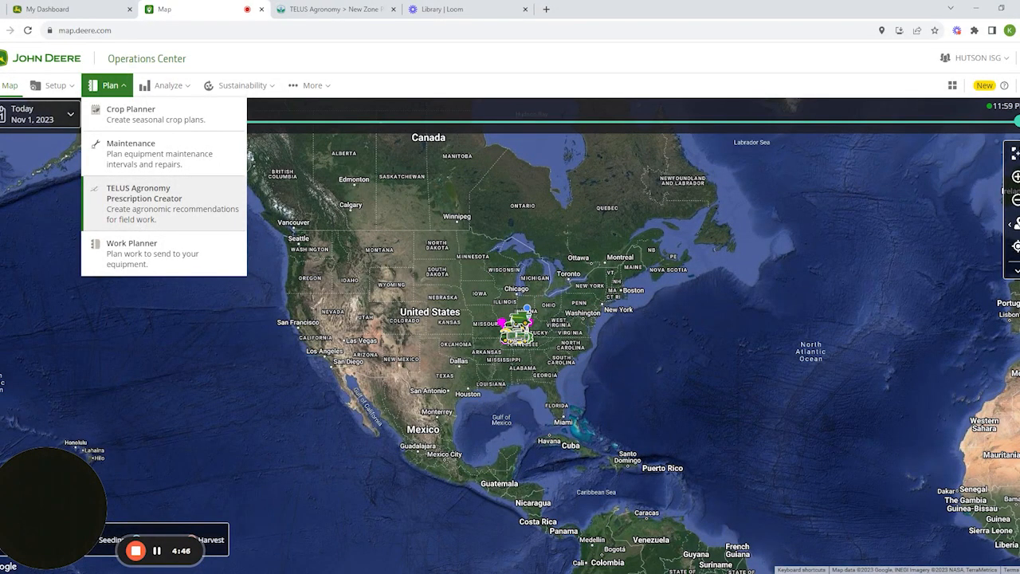
Step: Switch to the TELUS Agronomy zone wizard and set the prescription source to Average Yield
click(347, 18)
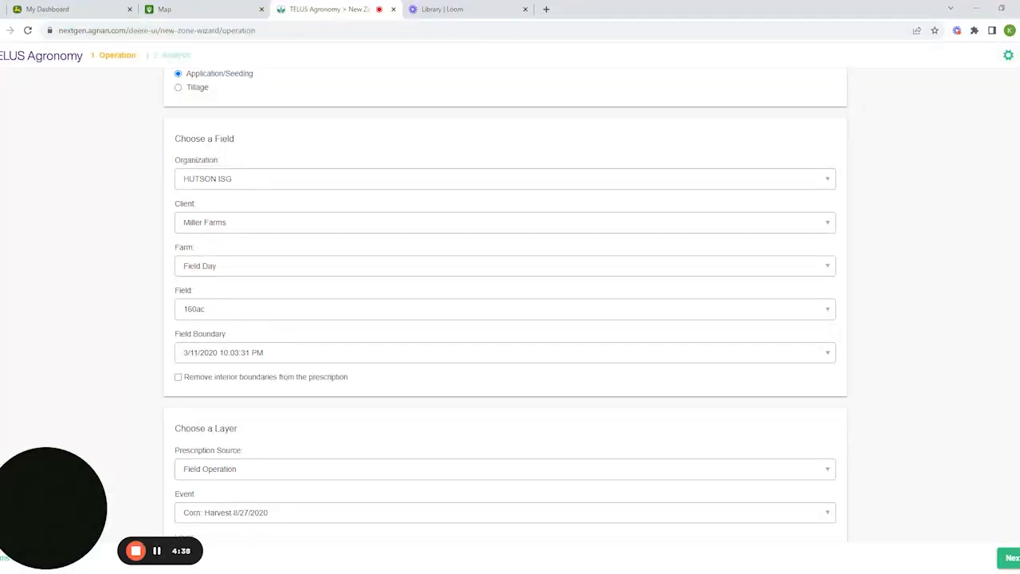
scroll(247, 459, down, 1)
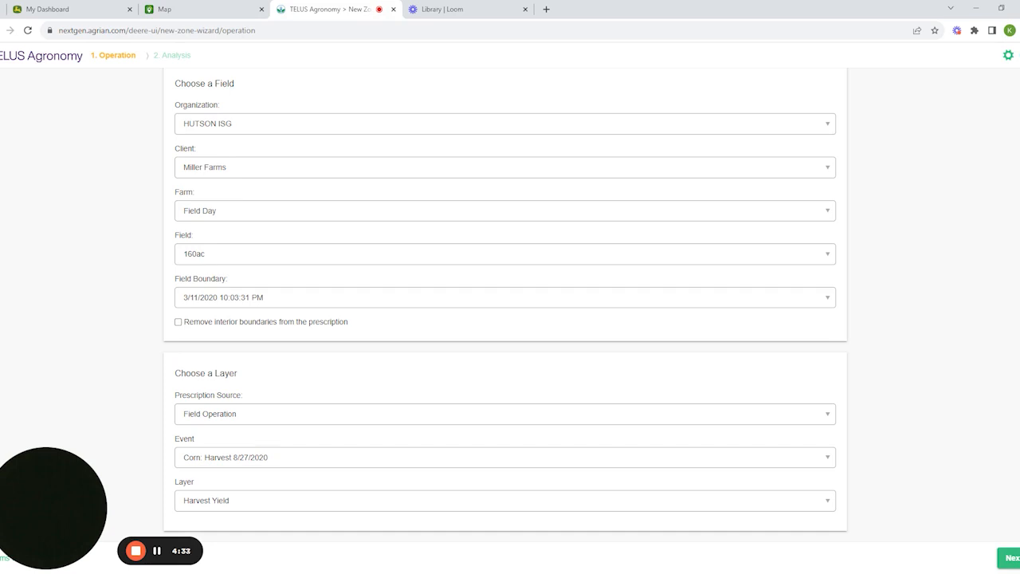
click(264, 418)
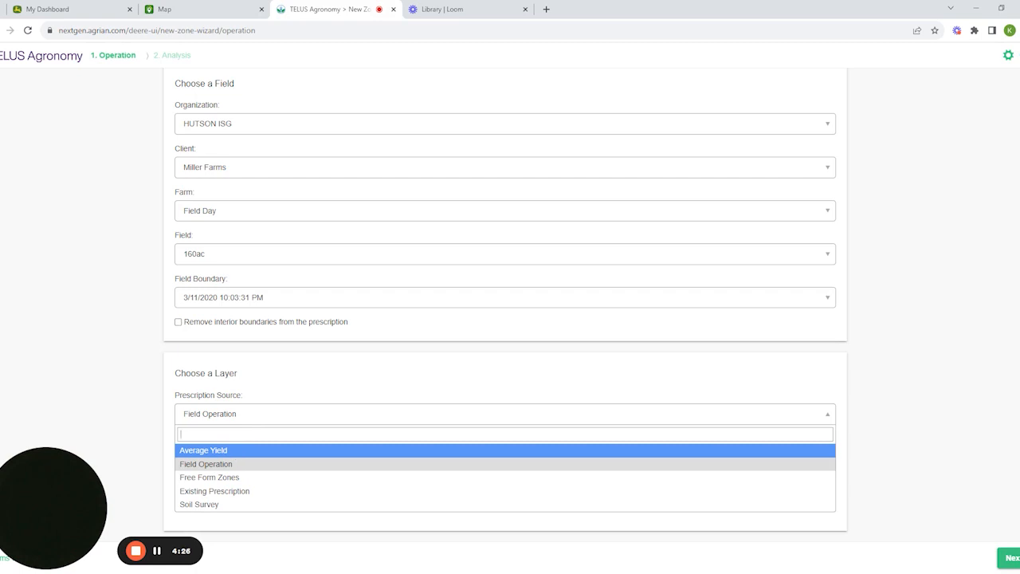
key(Down)
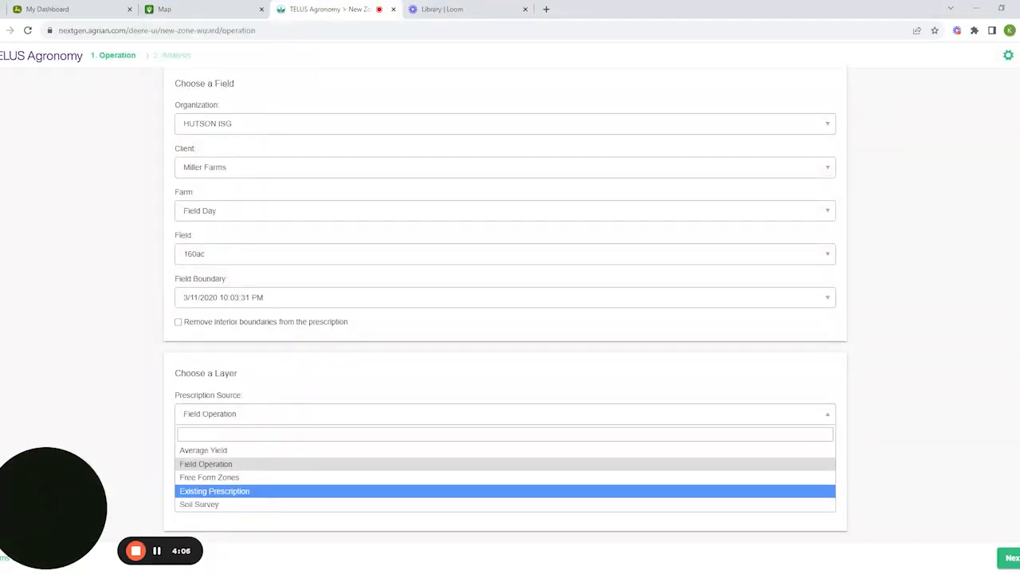
click(264, 452)
scroll(303, 473, down, 1)
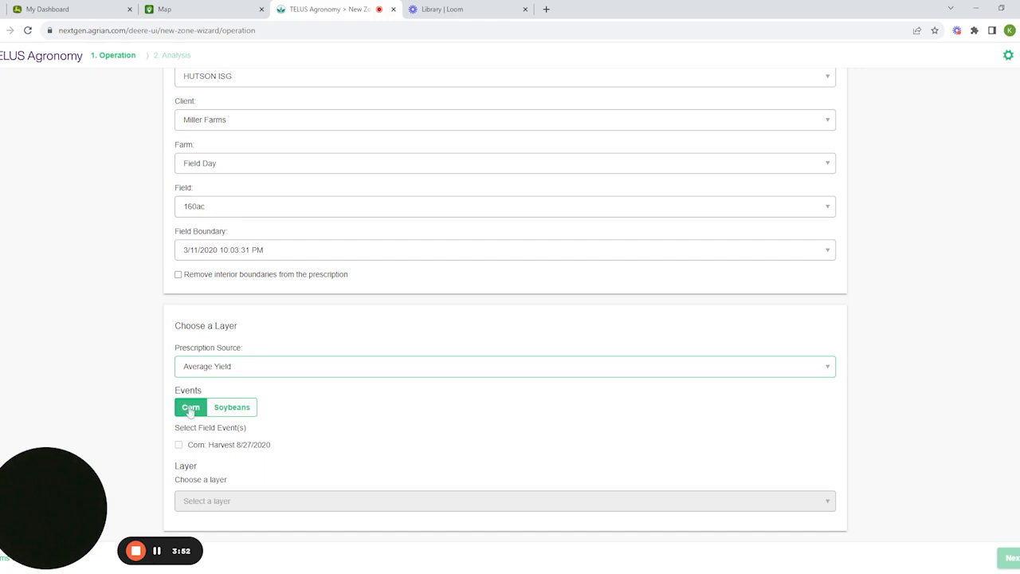
Step: Try the 8/27/2020 corn and 9/16/2020 soybean harvest events in turn, and return to the corn events
click(180, 446)
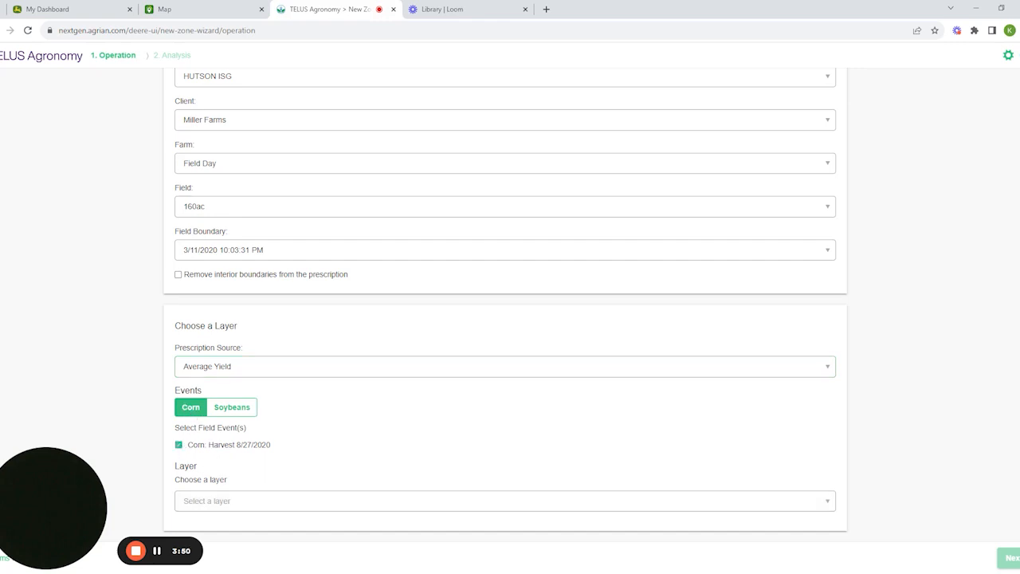
click(231, 409)
click(179, 445)
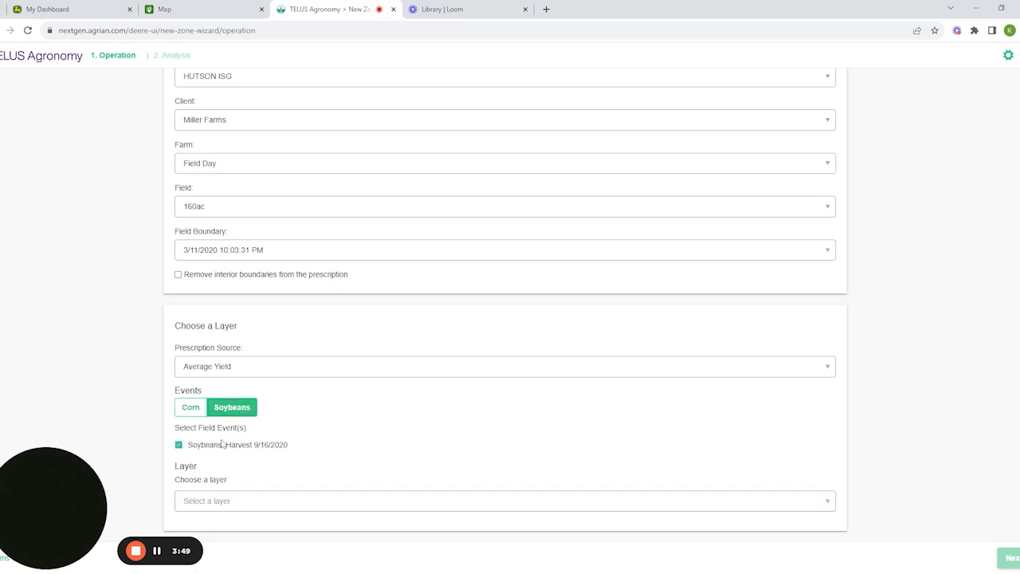
click(191, 408)
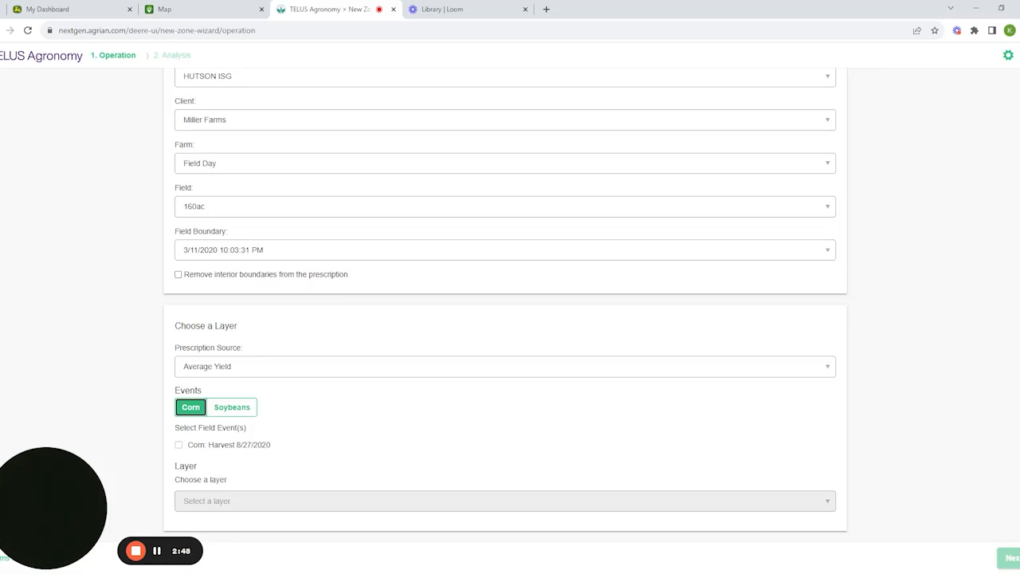
Step: Select the Corn: Harvest 8/27/2020 event with the Harvest Yield layer and continue to the analysis
click(179, 445)
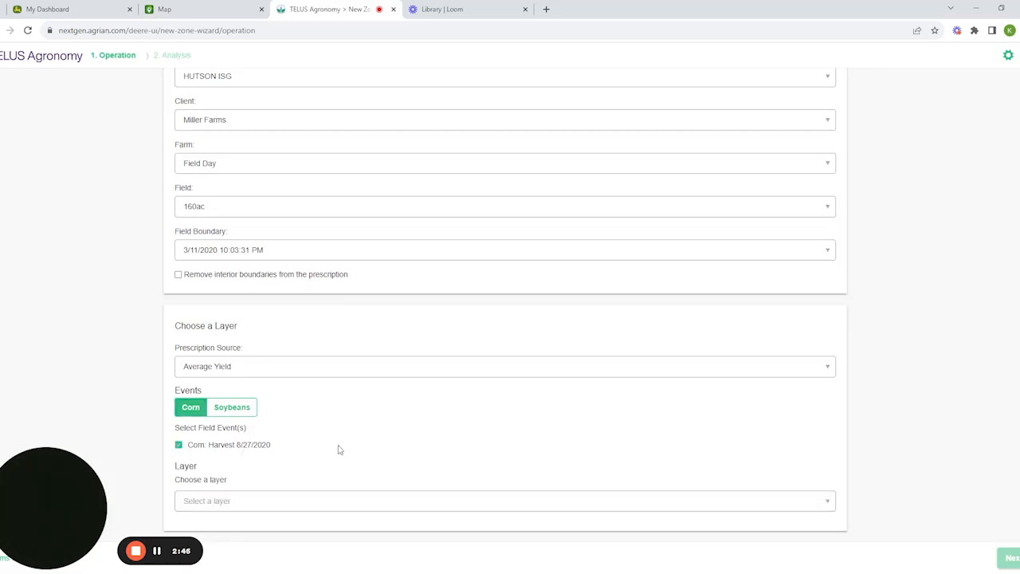
click(333, 500)
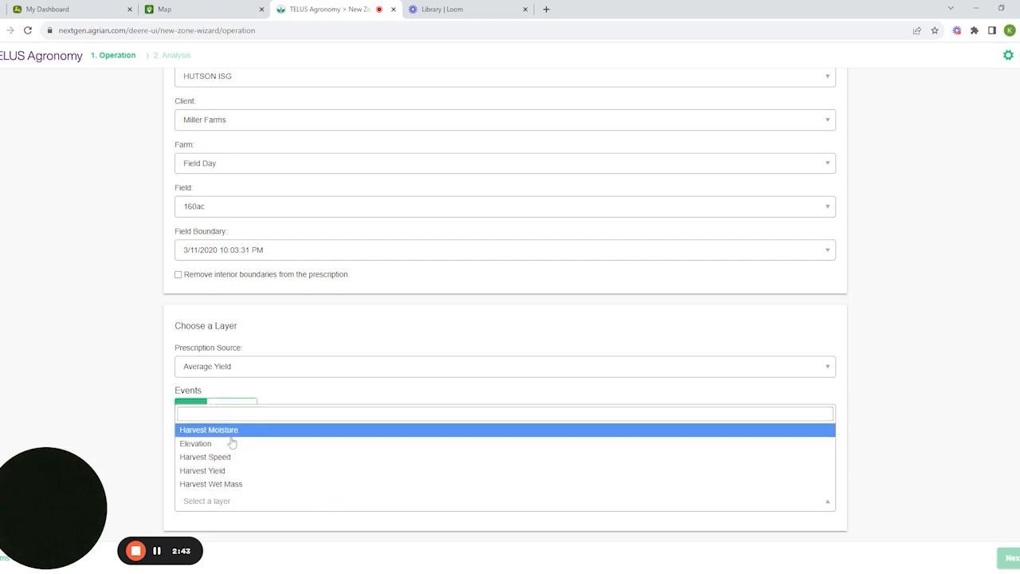
click(204, 470)
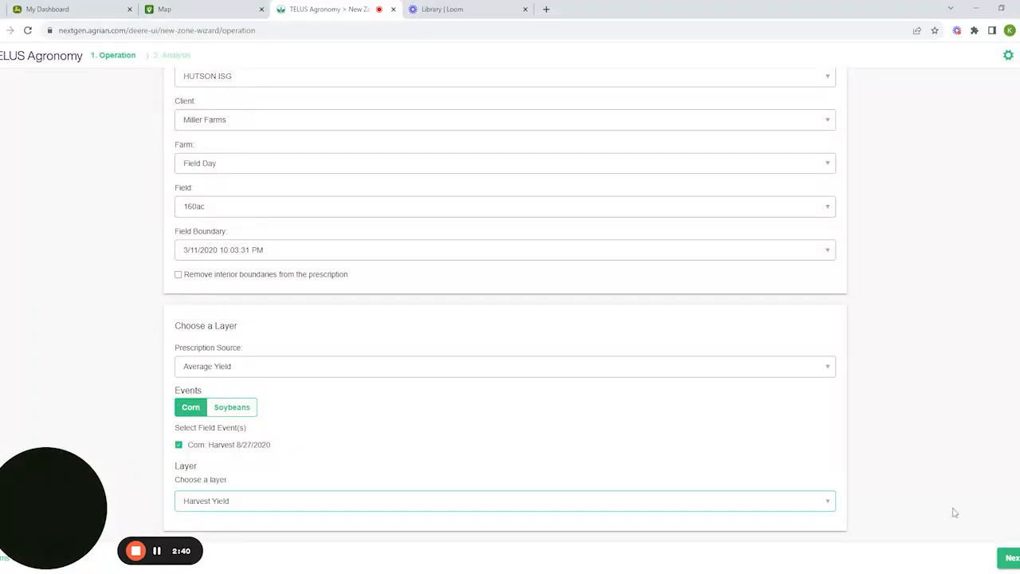
click(1007, 560)
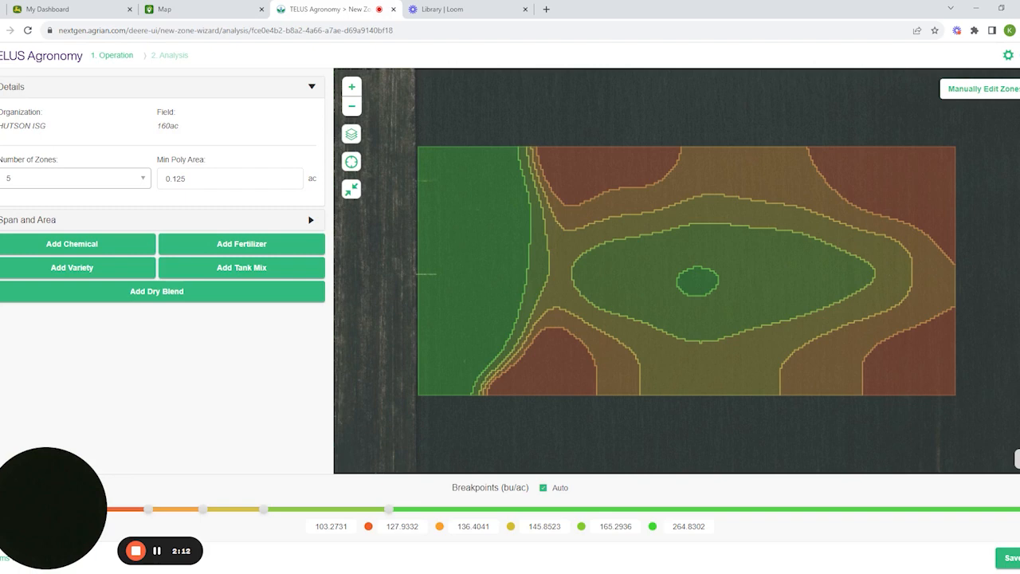
Step: Set the minimum polygon area to 1 ac and update the zone map
drag(189, 178, 158, 184)
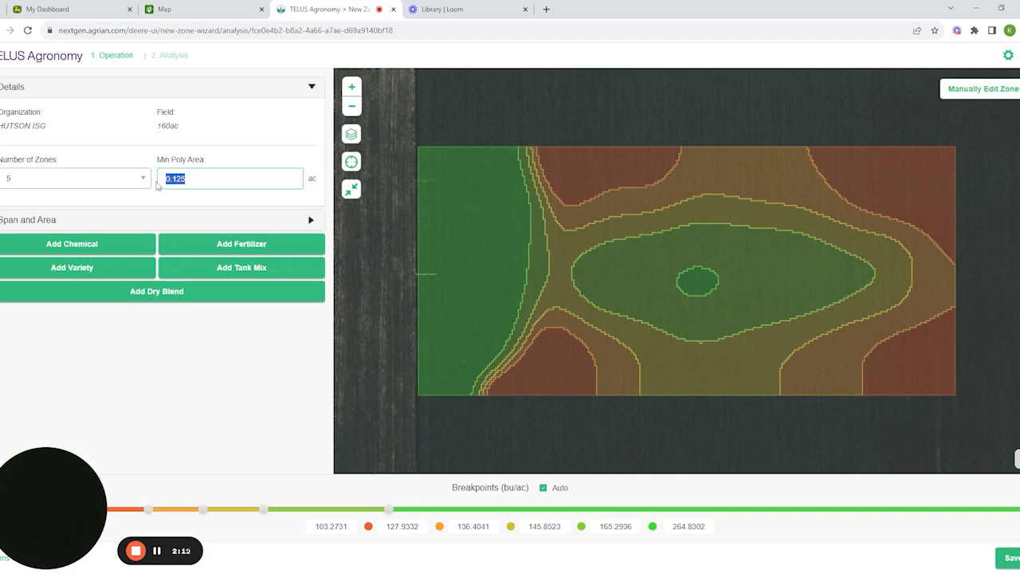
text(1)
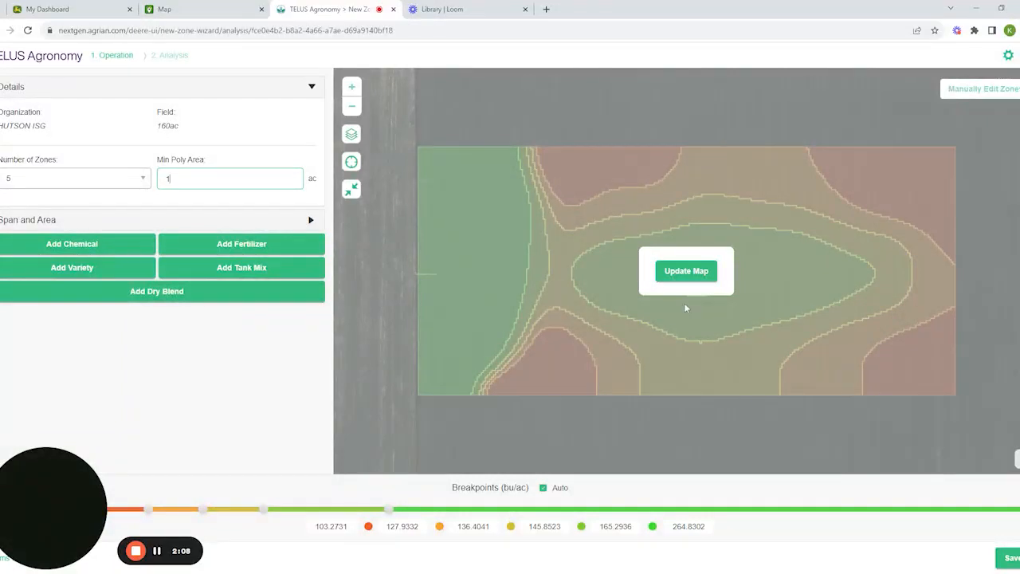
click(690, 275)
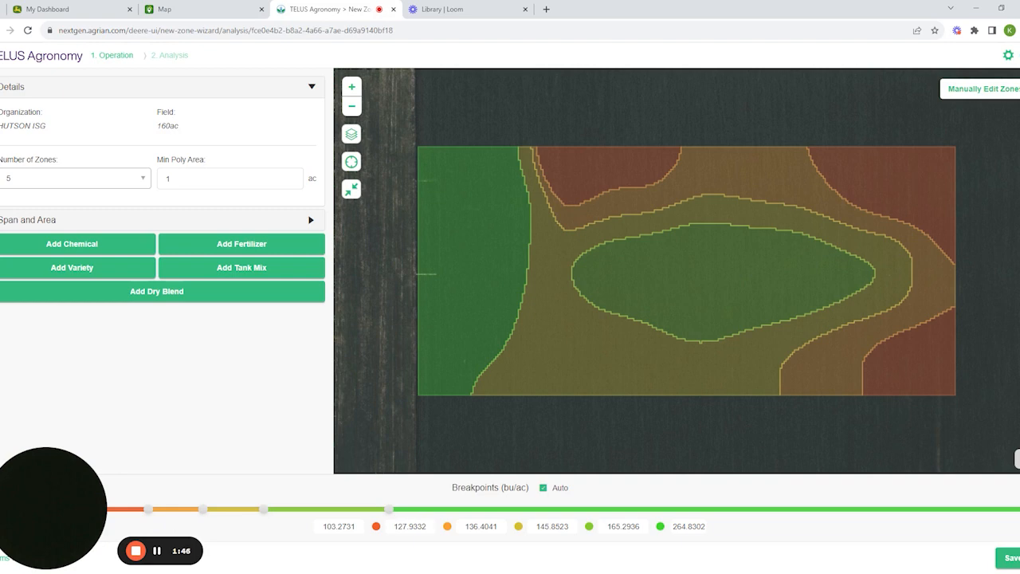
Step: Move the breakpoint between zones 4 and 5 to about 188.6 and back down to about 172.5 bu/ac, updating the map each time
drag(389, 508, 540, 506)
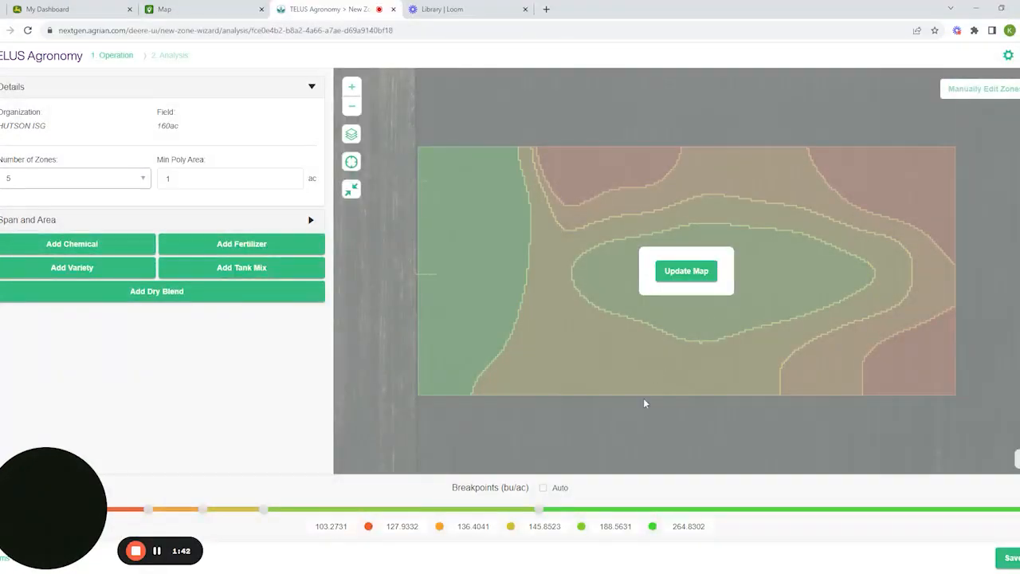
click(686, 273)
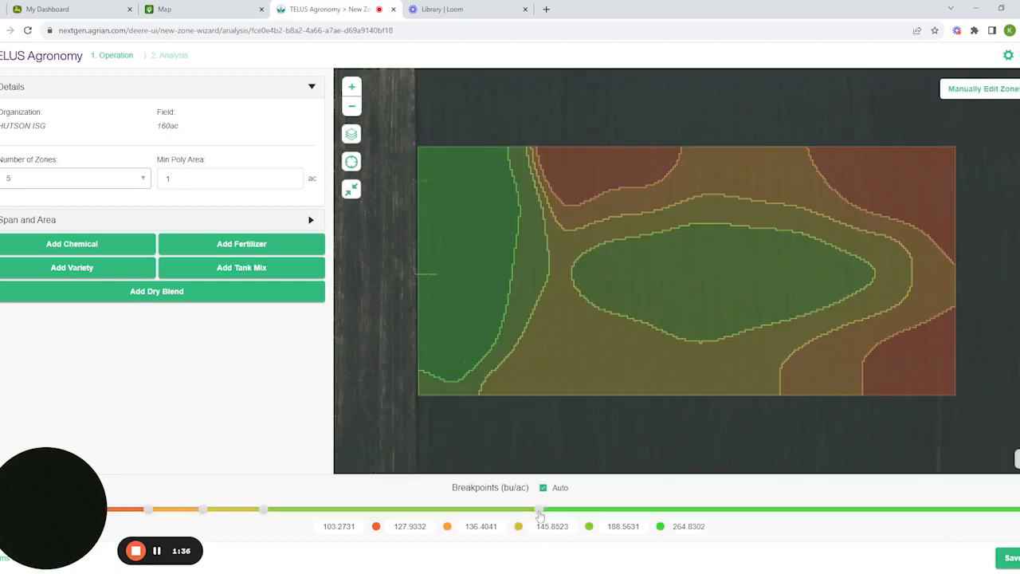
drag(540, 517, 435, 511)
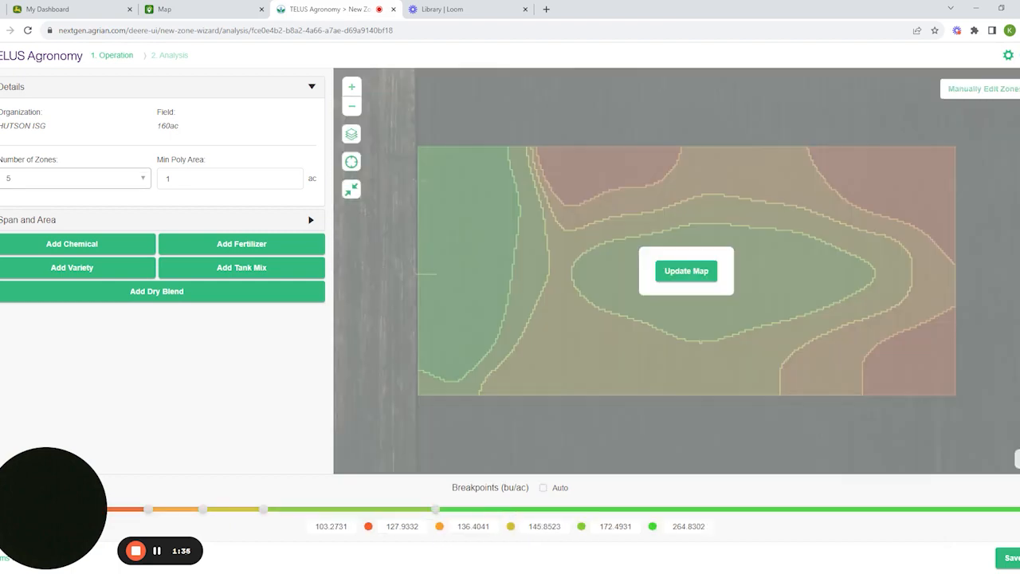
click(692, 273)
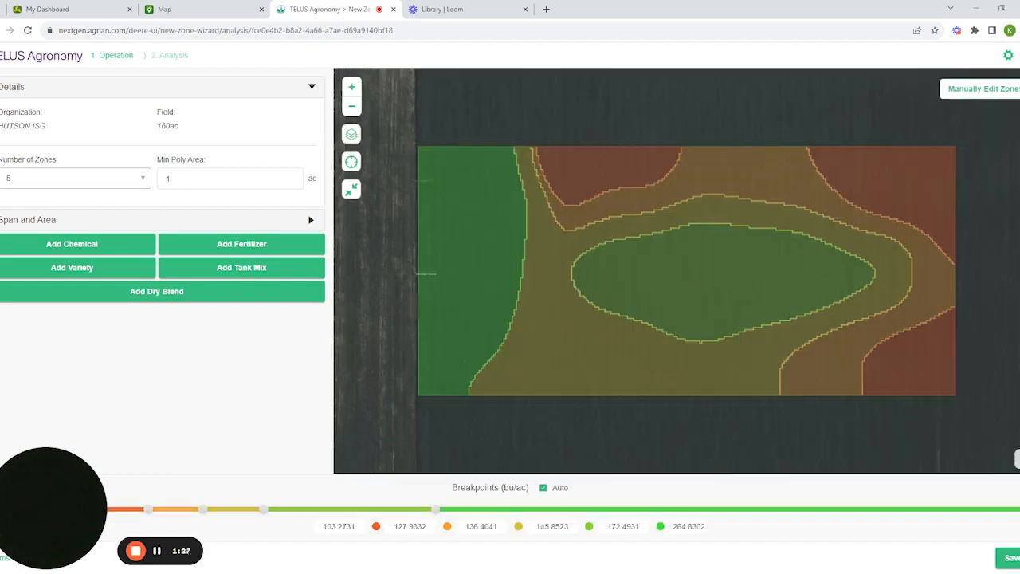
Step: Add the variety 7821 to the prescription
click(49, 269)
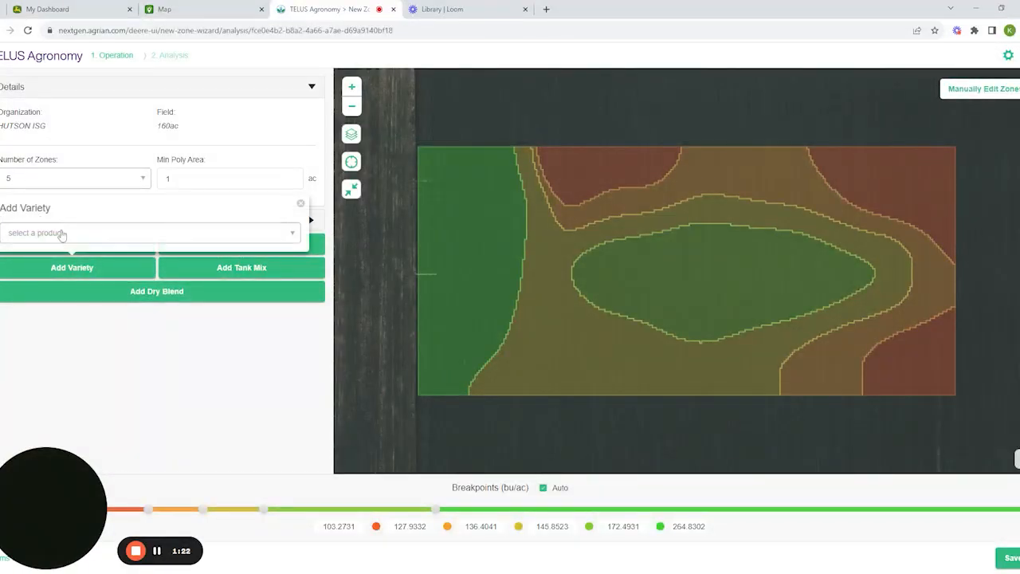
click(61, 233)
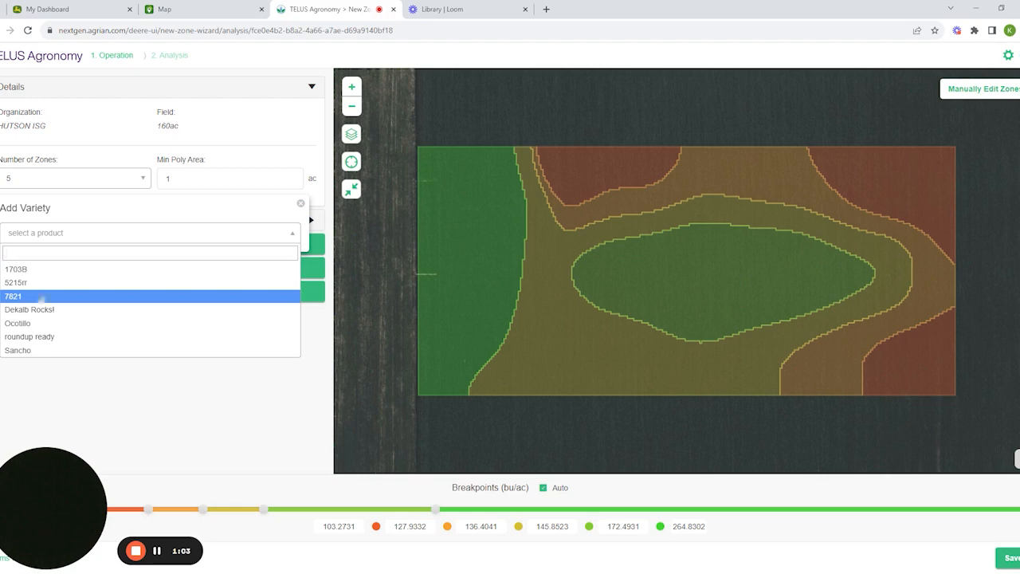
click(41, 299)
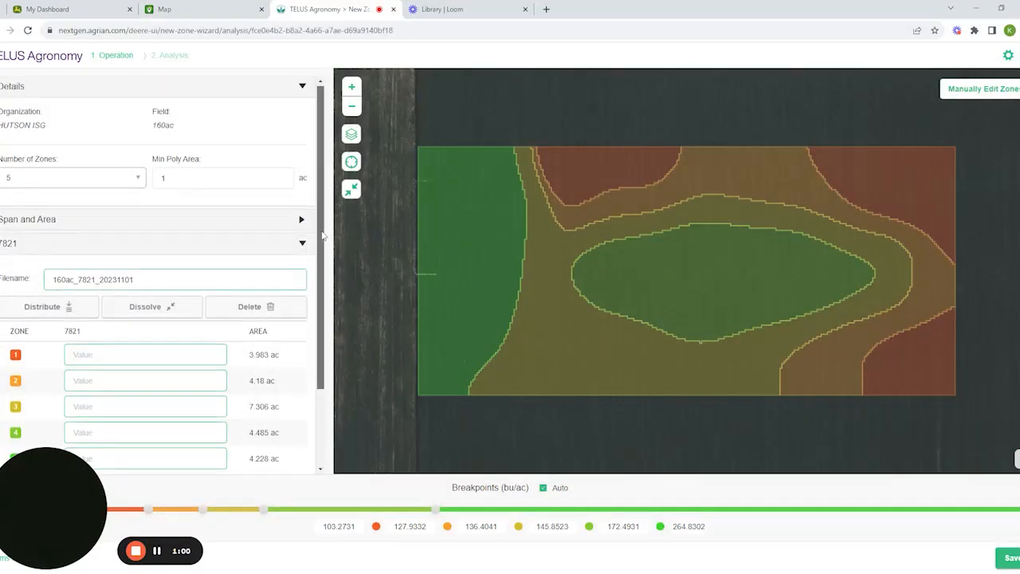
Step: Enter the 7821 seeding rates for zones 1 to 5 as 28000, 30000, 32000, 34000 and 36000
scroll(159, 239, down, 2)
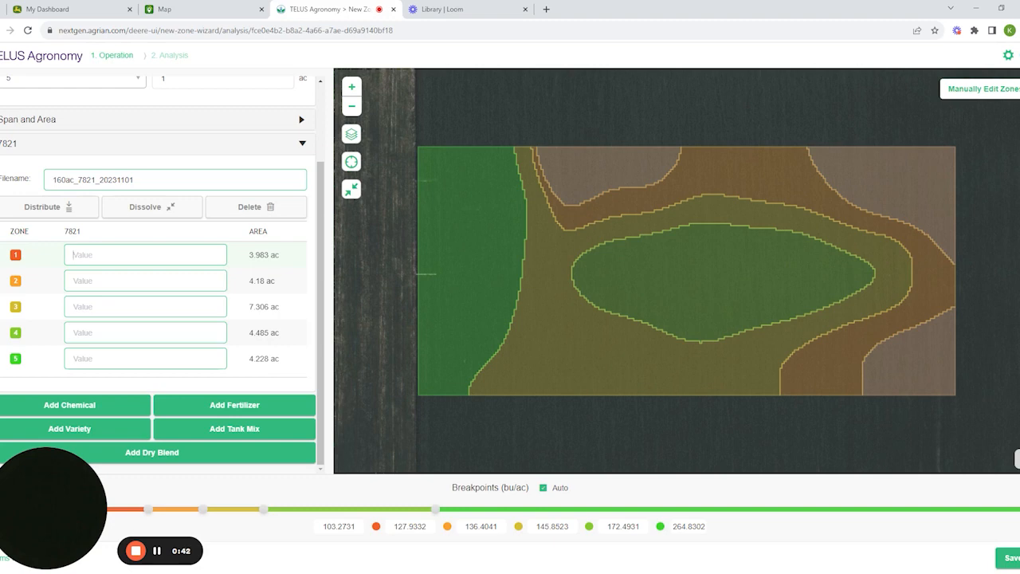
text(28000)
key(Tab)
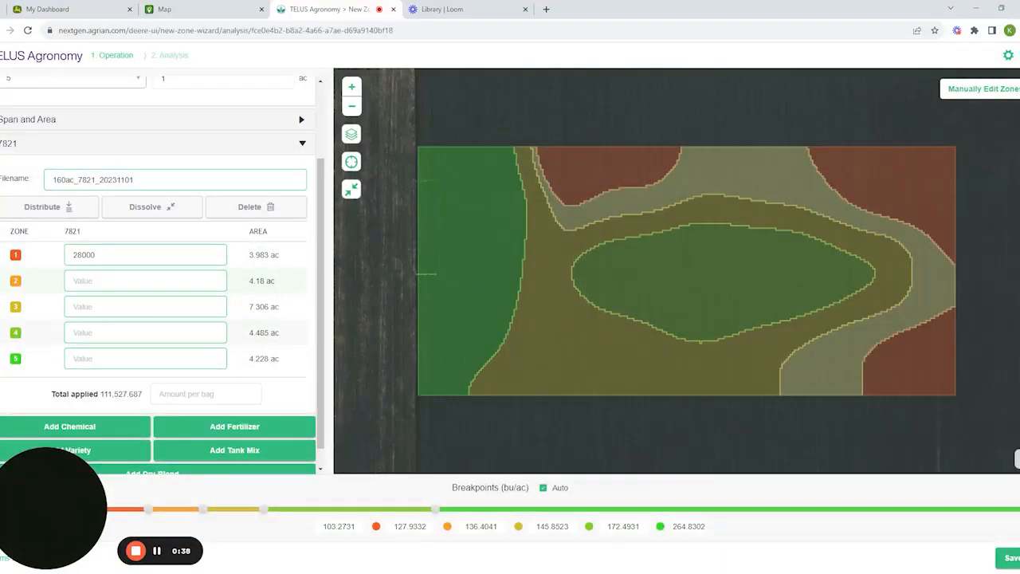
text(30000)
key(Down)
key(Up)
key(Tab)
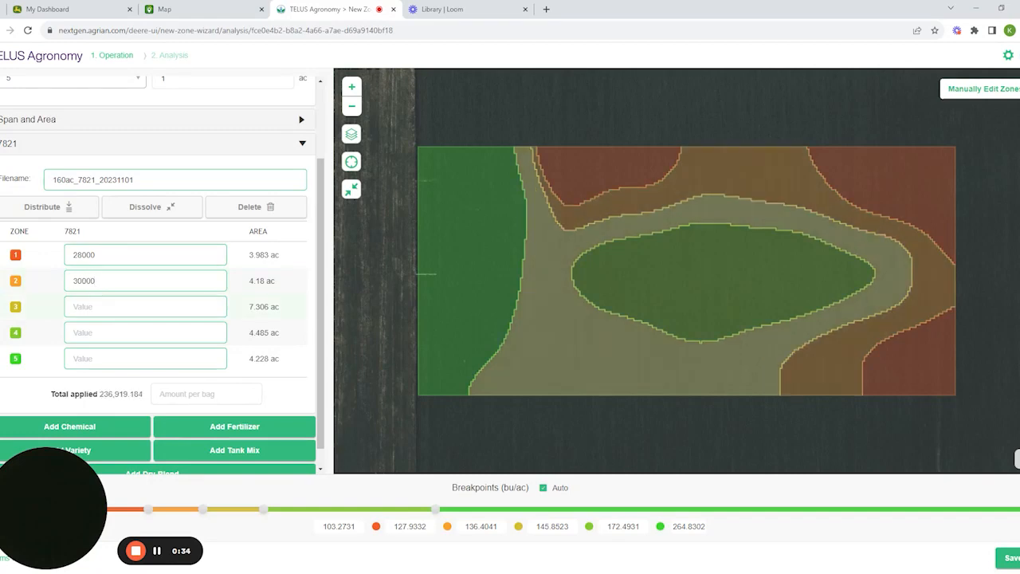
text(32000)
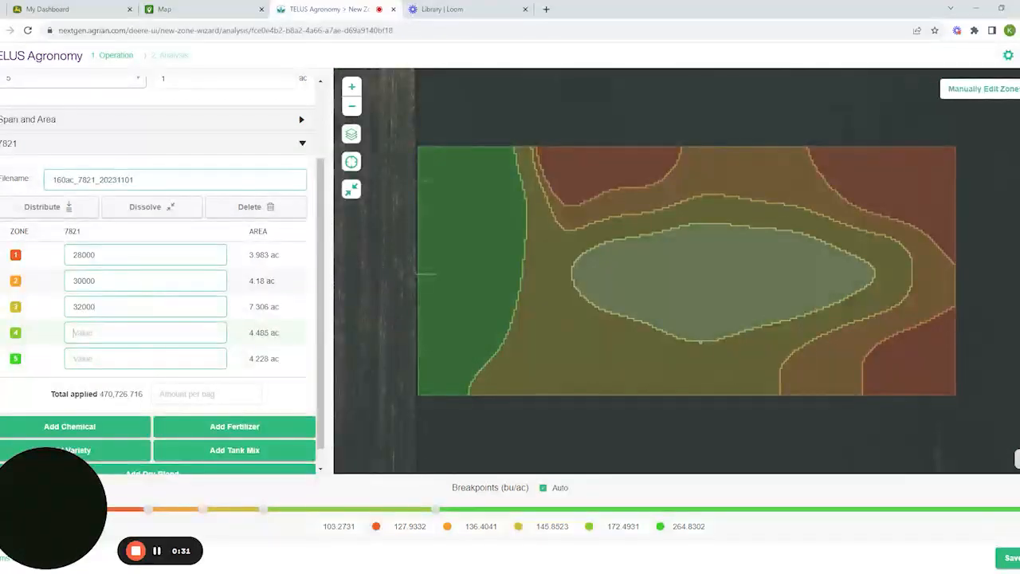
key(Tab)
text(340)
text(00)
text(36000)
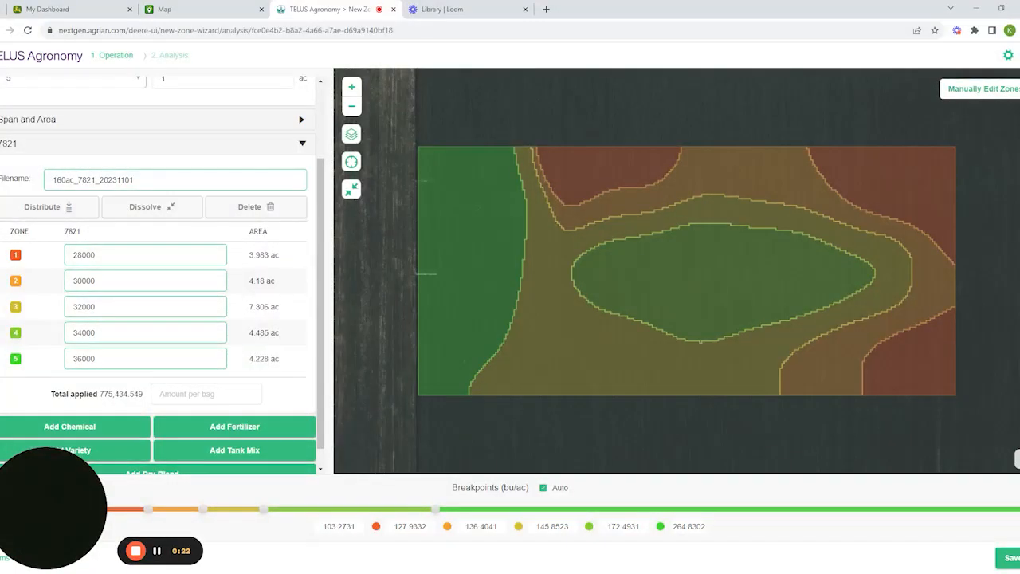
Step: Open the amount-per-bag entry for variety 7821 and view the options for adding further products
click(181, 391)
click(274, 389)
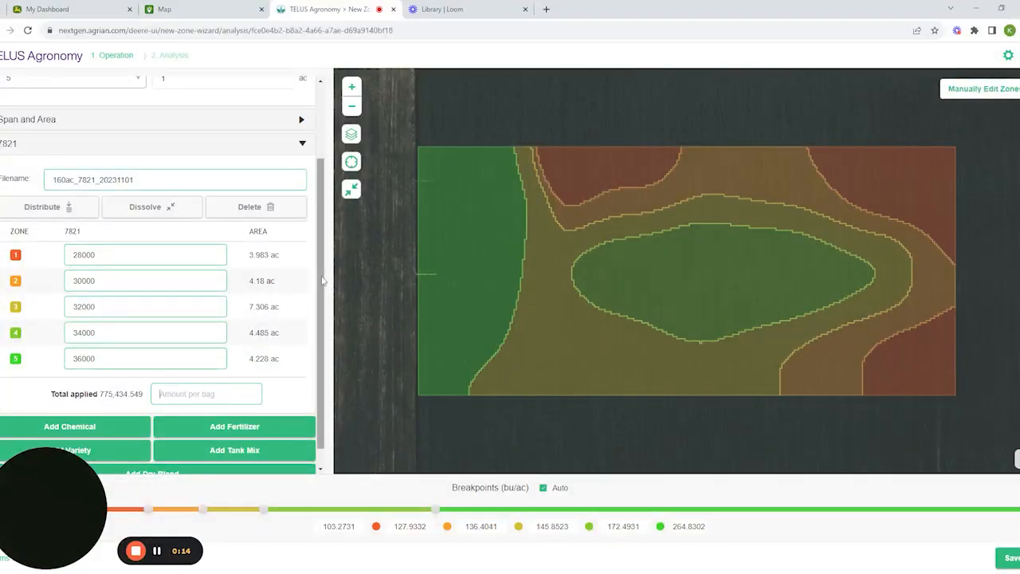
drag(322, 279, 323, 301)
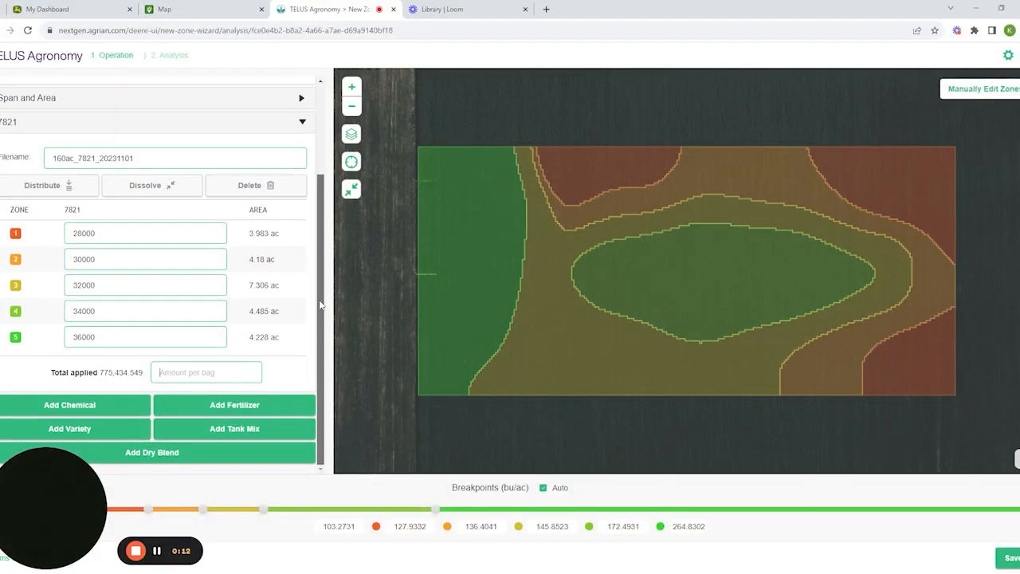